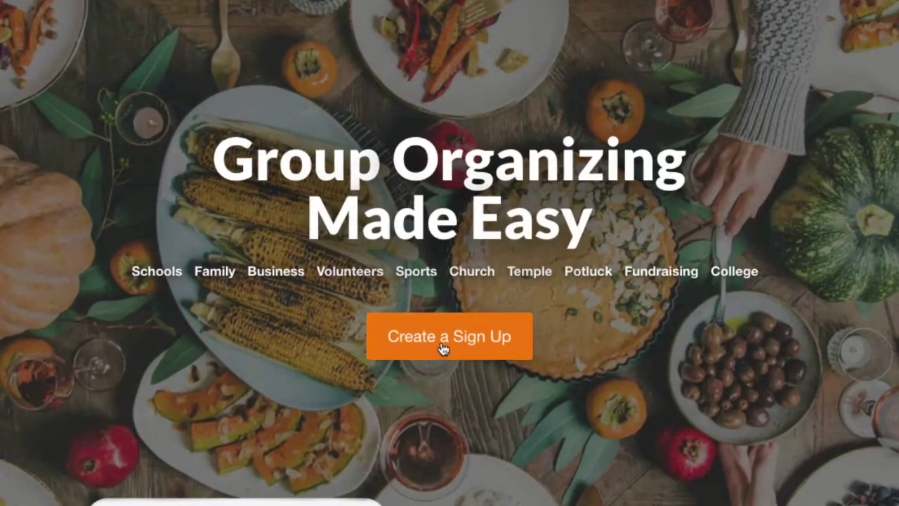
# - Start a new sign-up from the SignUpGenius home page
pyautogui.click(442, 337)
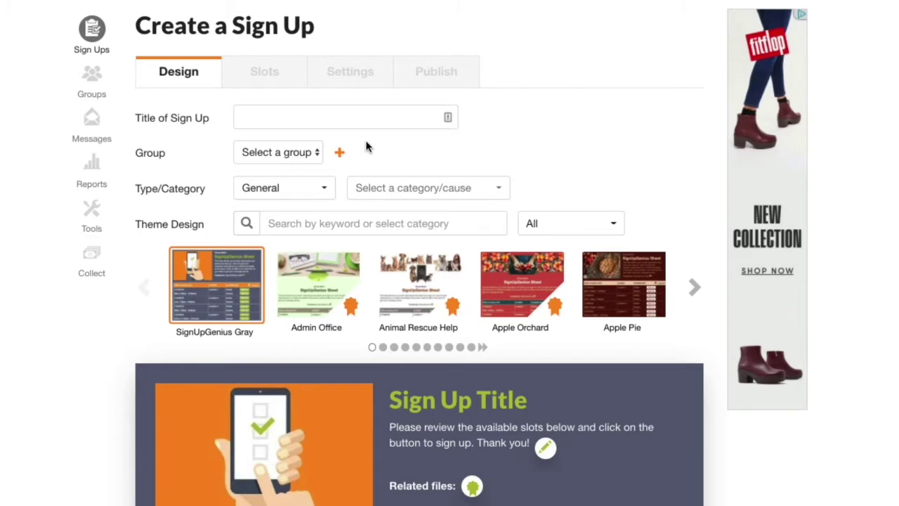
# - Enter 'Parent/Teacher Conference' as the sign-up title
pyautogui.click(350, 118)
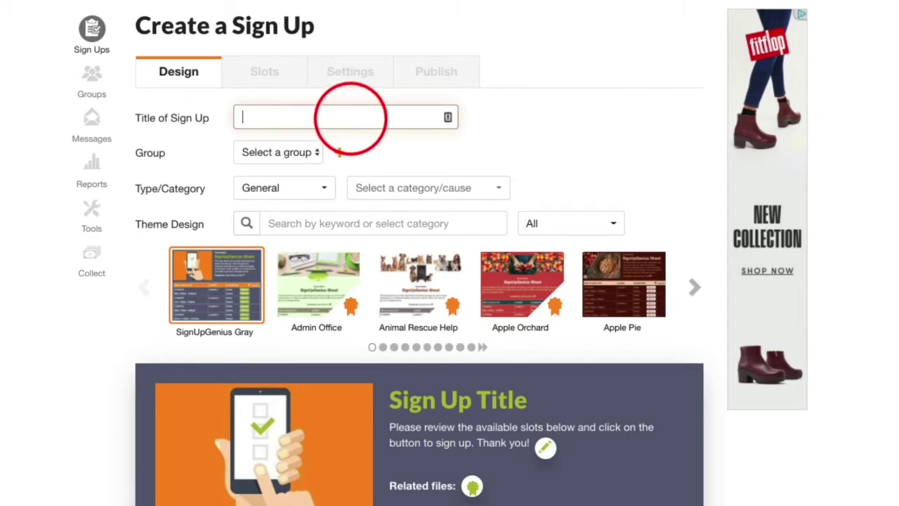
pyautogui.write('Parent/Teacher Confe')
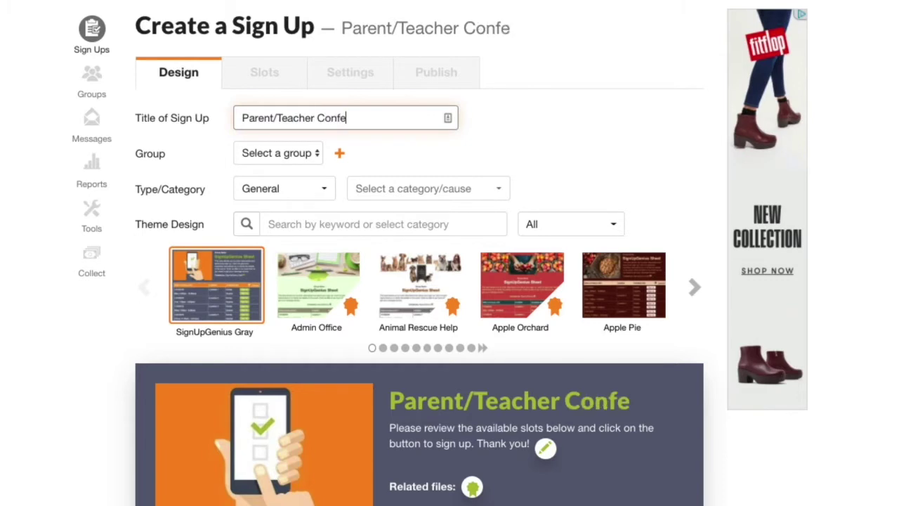
pyautogui.write('rence')
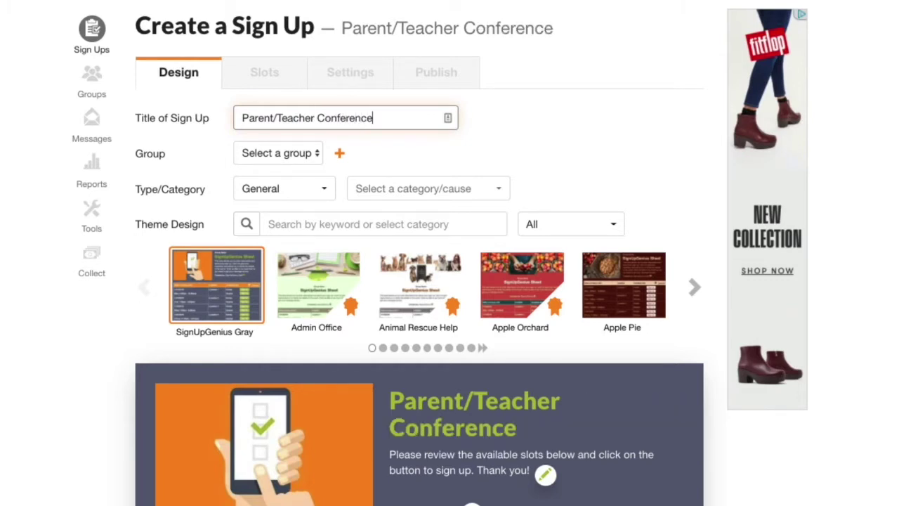
# - Create a new group 'Conferences 21-22' for this sign-up
pyautogui.click(340, 153)
pyautogui.write('Conferences 21-22')
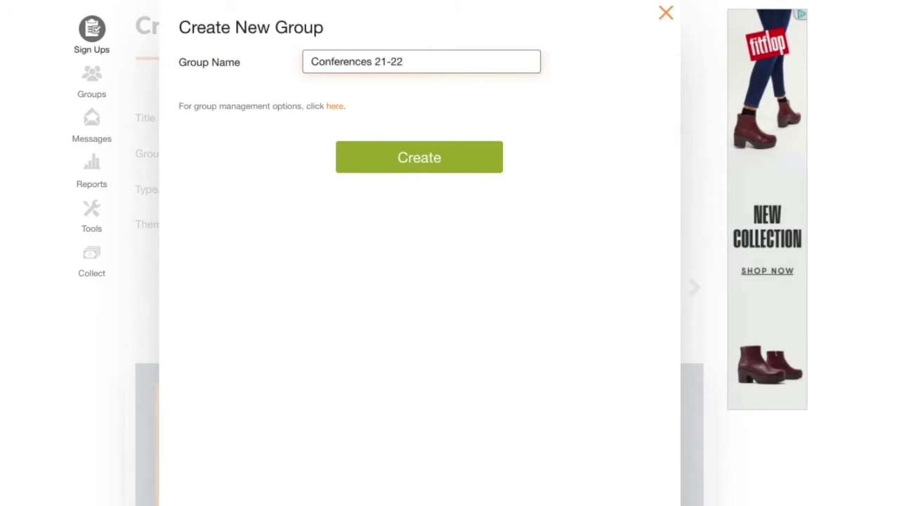
pyautogui.click(363, 164)
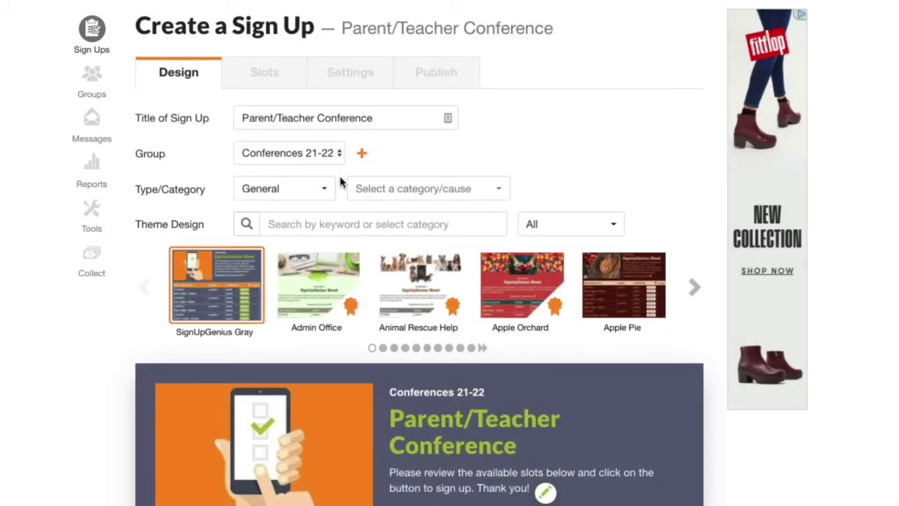
# - Choose Scheduling as the sign-up type and Education as the category
pyautogui.click(320, 190)
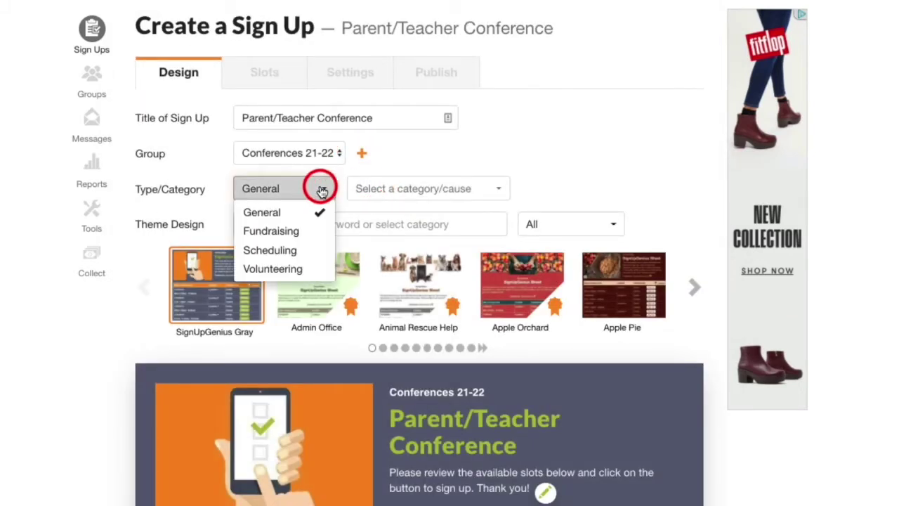
pyautogui.click(311, 249)
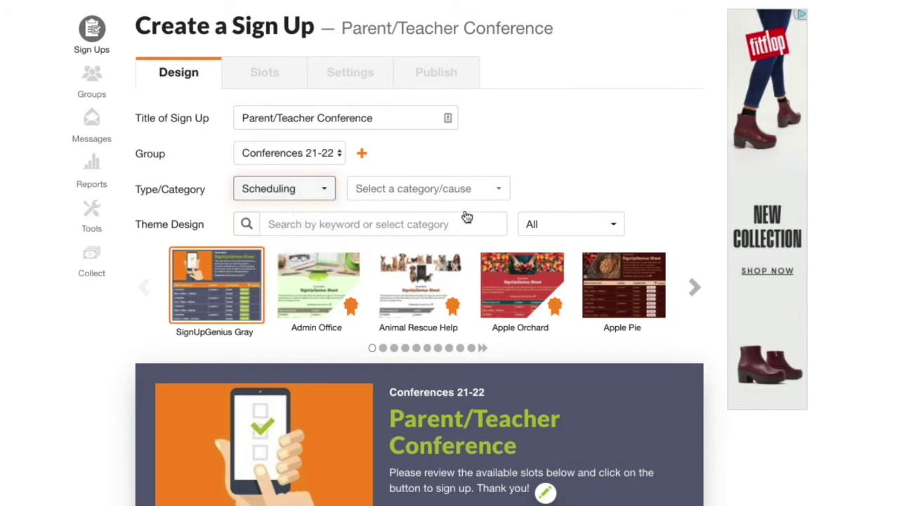
pyautogui.click(500, 194)
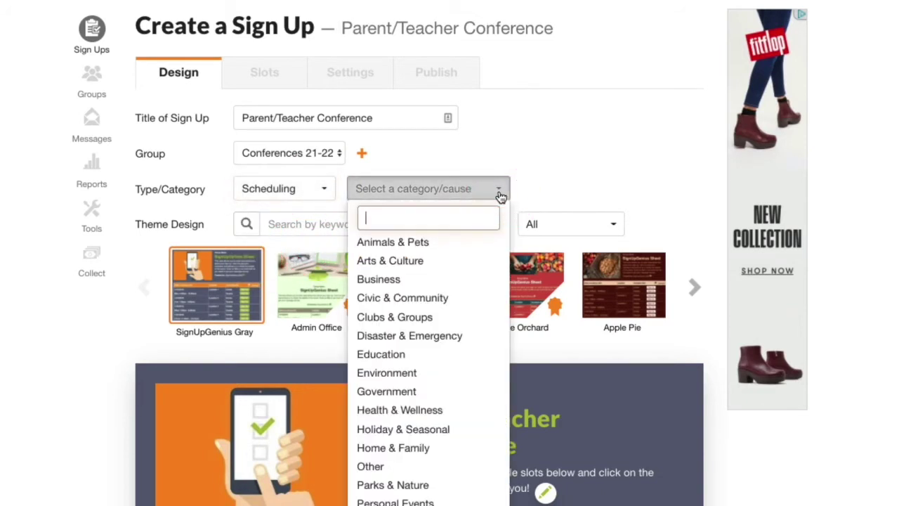
pyautogui.click(452, 356)
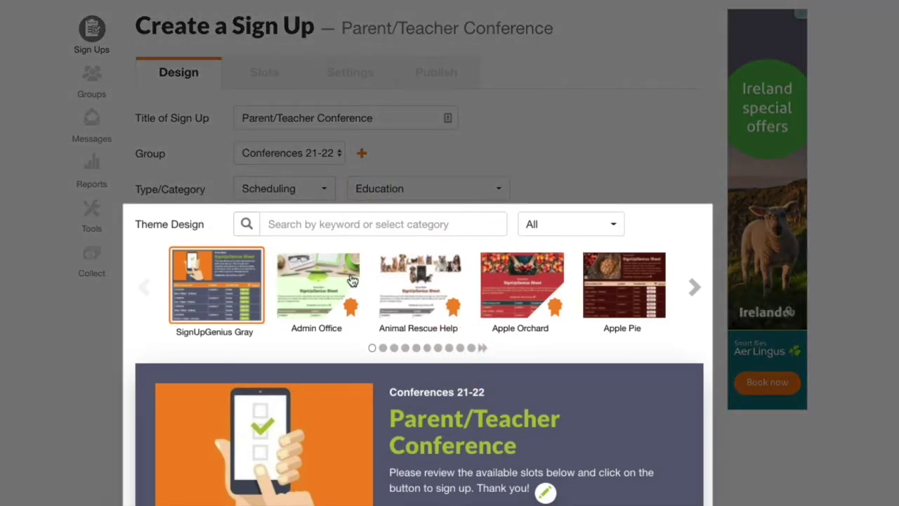
# - Filter the theme gallery to free Education themes
pyautogui.click(302, 228)
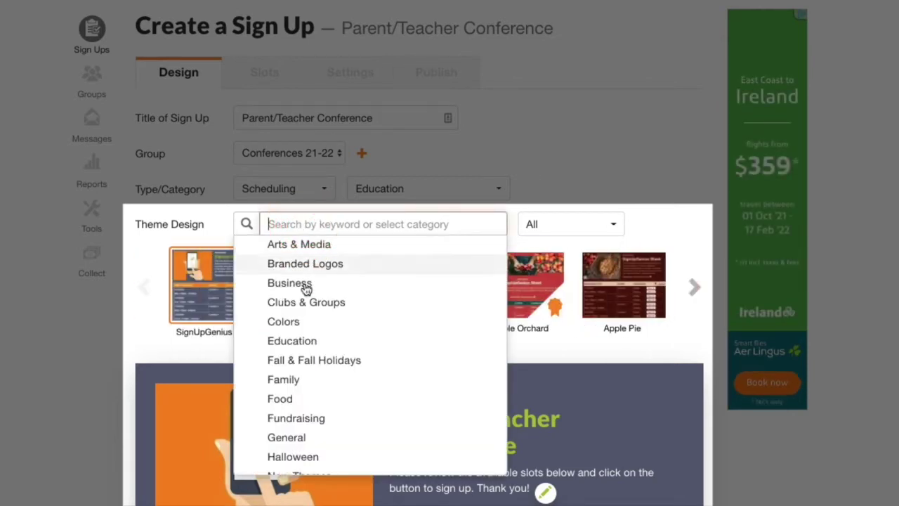
pyautogui.click(315, 341)
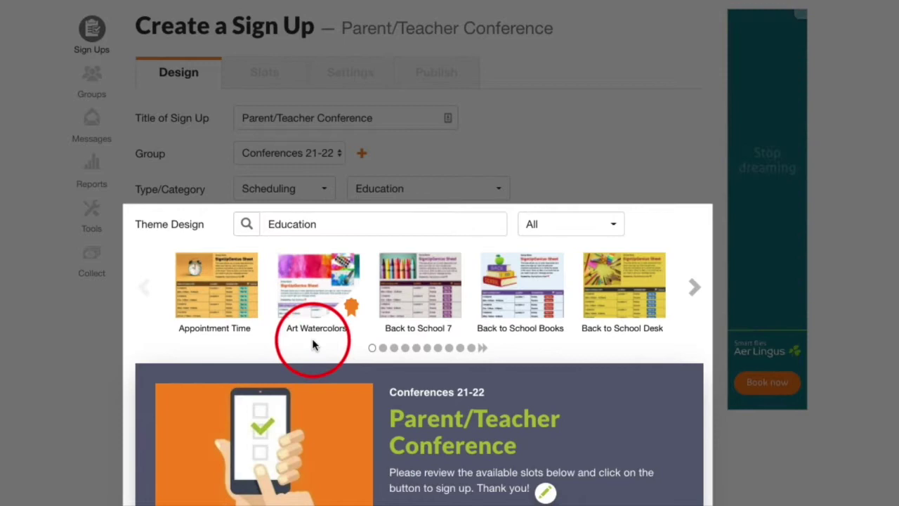
pyautogui.click(609, 222)
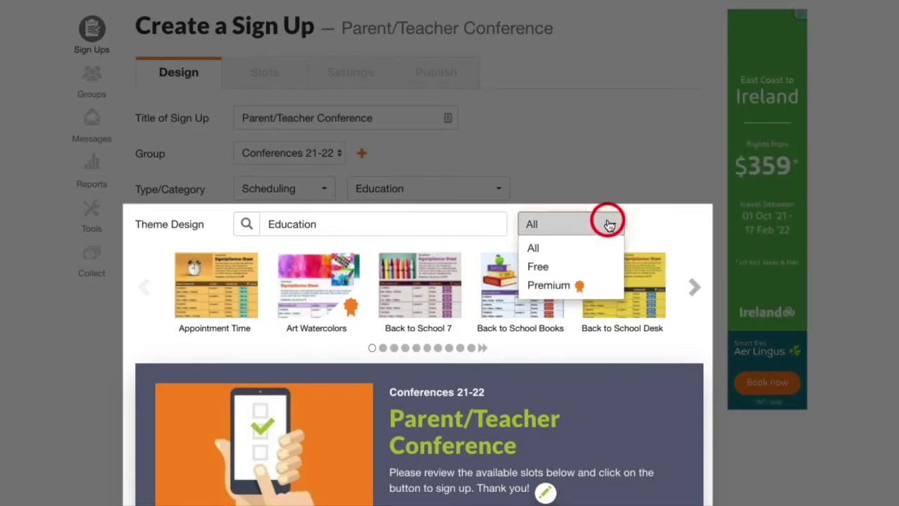
pyautogui.click(597, 269)
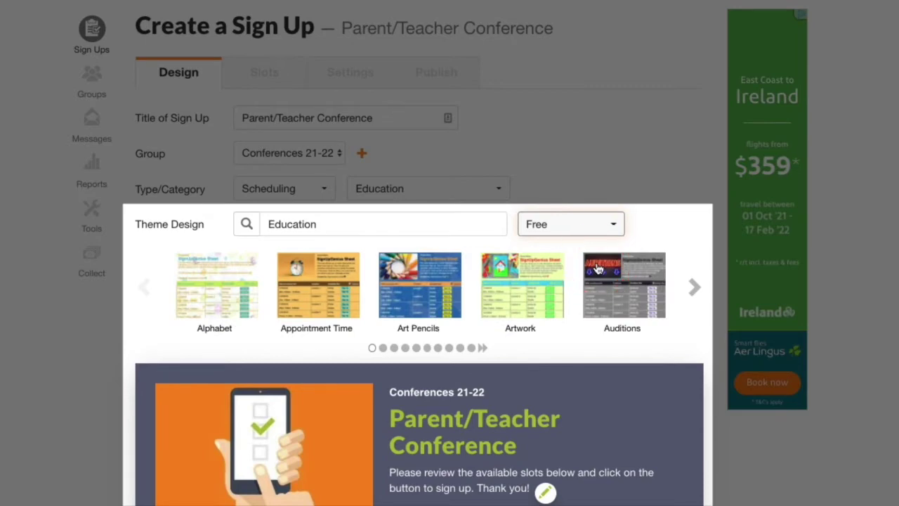
# - Pick the Digital Education theme and save the design
pyautogui.click(694, 287)
pyautogui.click(695, 287)
pyautogui.click(694, 287)
pyautogui.click(695, 287)
pyautogui.click(694, 287)
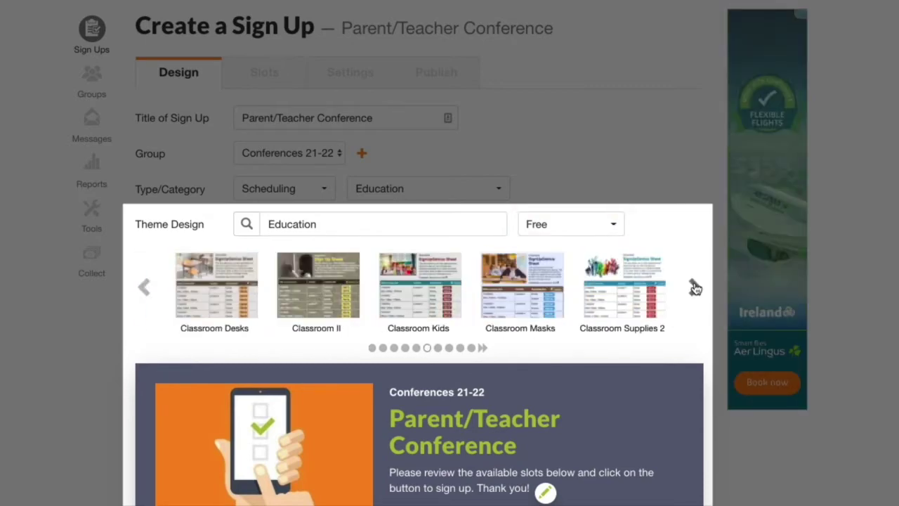
pyautogui.click(694, 287)
pyautogui.click(694, 287)
pyautogui.click(313, 311)
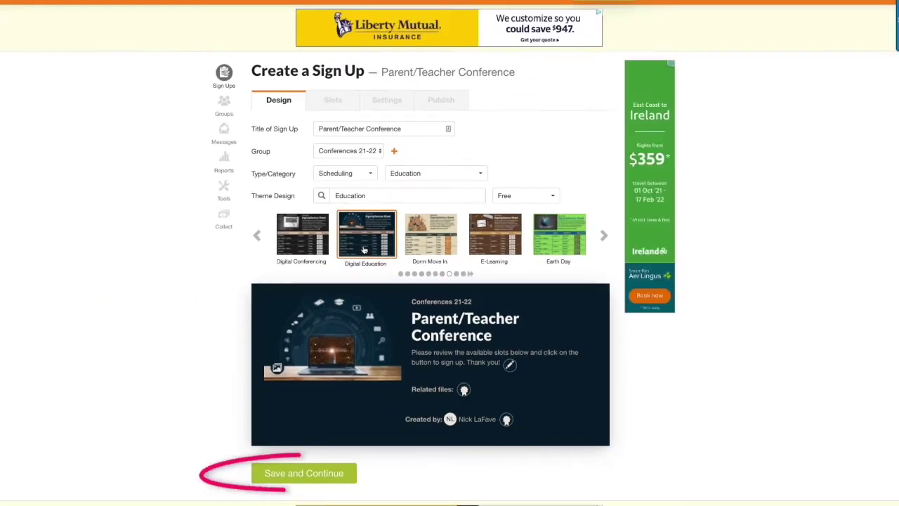
pyautogui.click(331, 474)
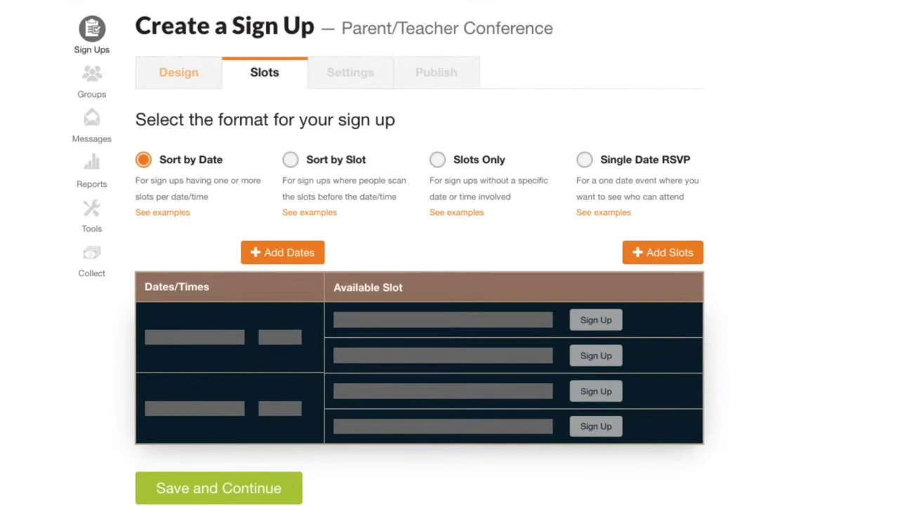
# - Add time slots over dates, with start and end dates both October 7, 2021
pyautogui.click(284, 253)
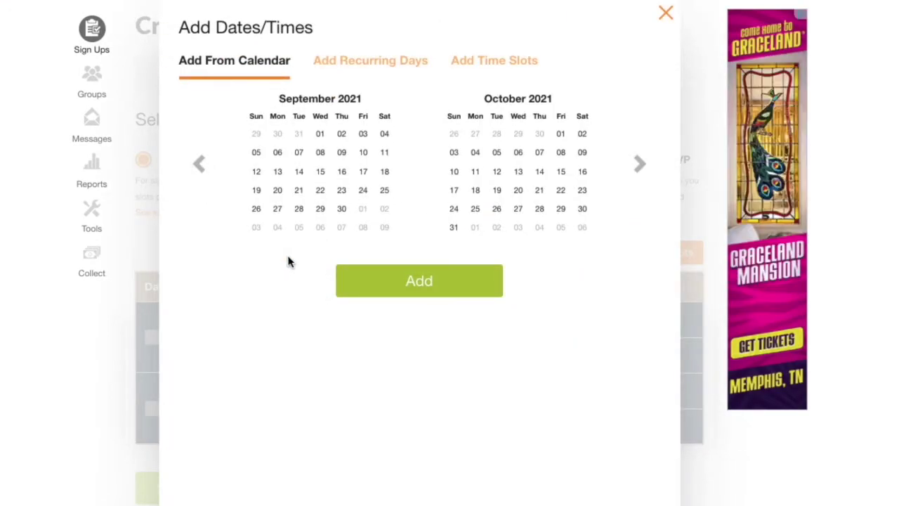
pyautogui.click(490, 65)
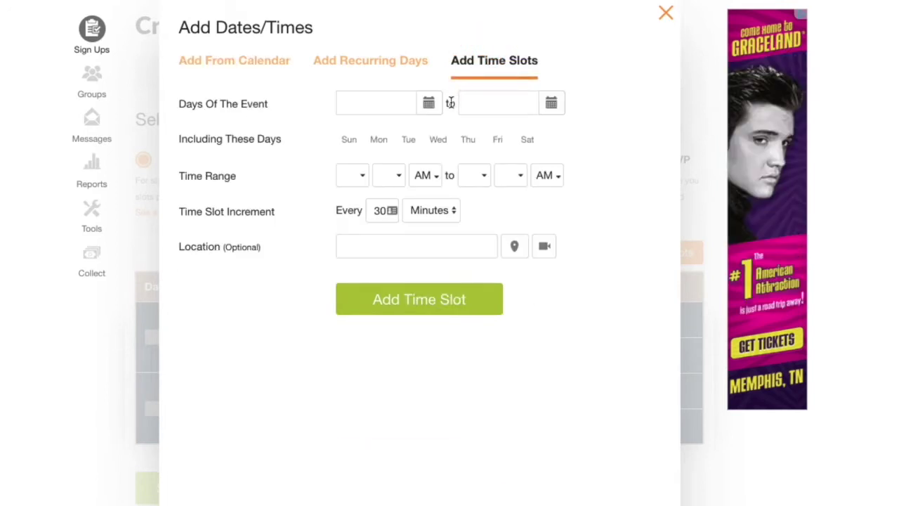
pyautogui.click(429, 104)
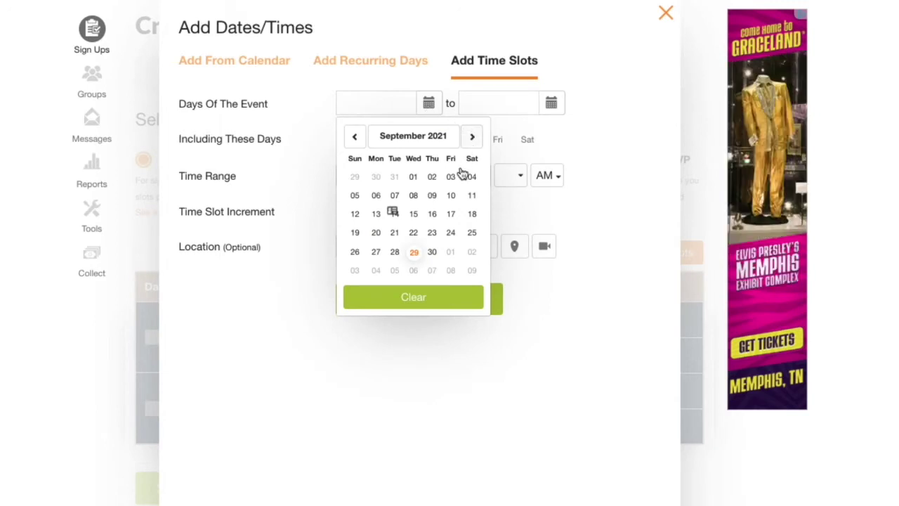
pyautogui.click(432, 273)
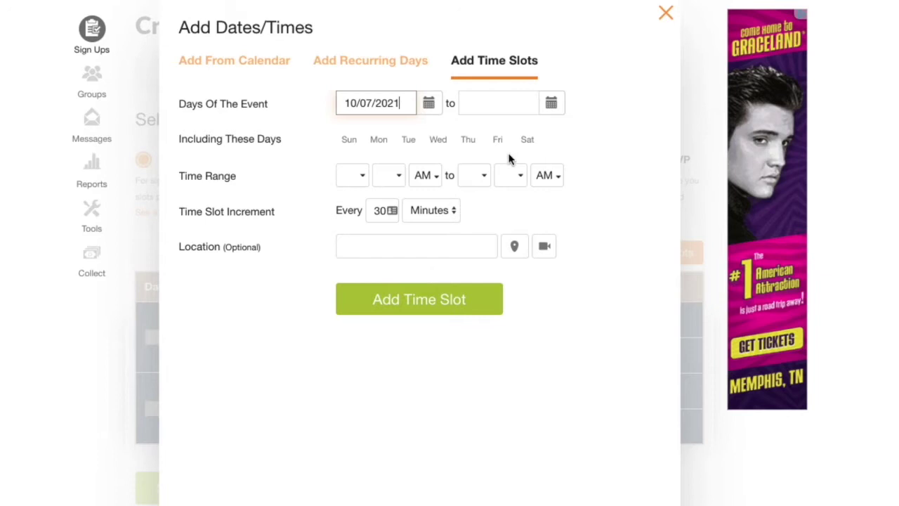
pyautogui.click(552, 104)
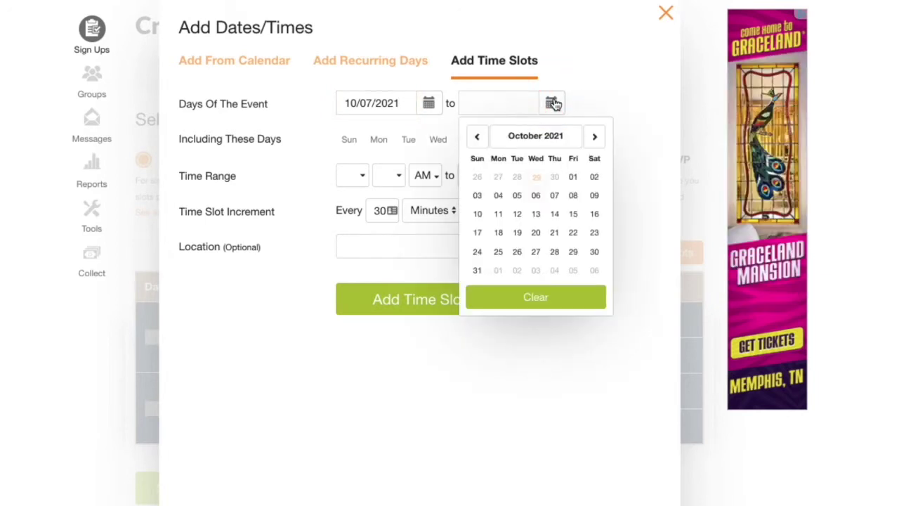
pyautogui.click(555, 197)
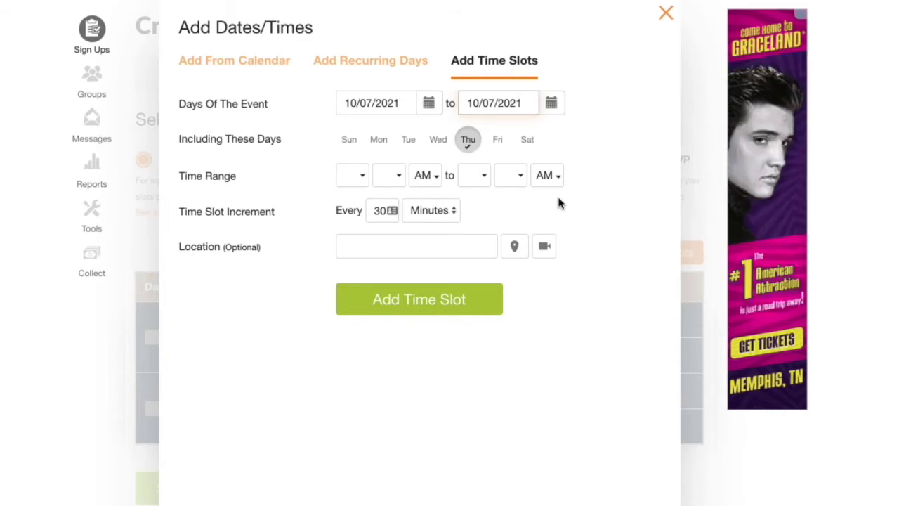
# - Set the time range start to 01:00 PM
pyautogui.click(362, 177)
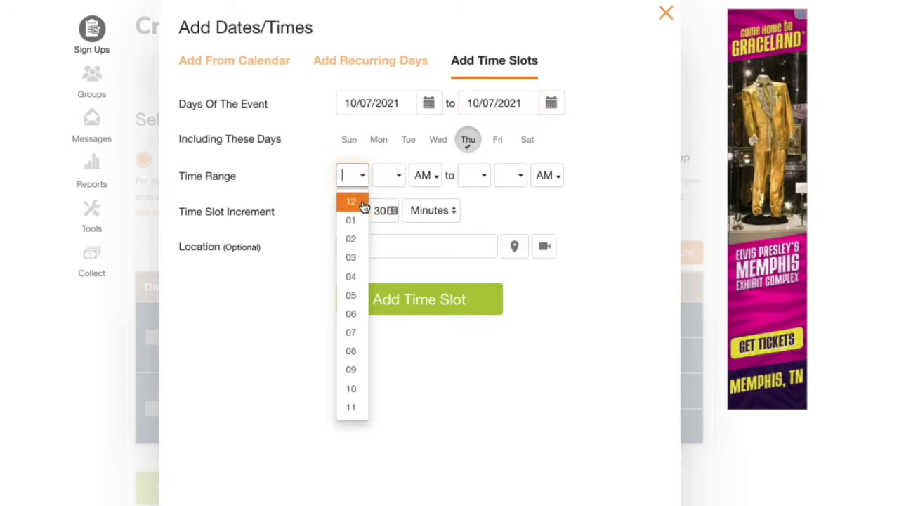
pyautogui.click(360, 220)
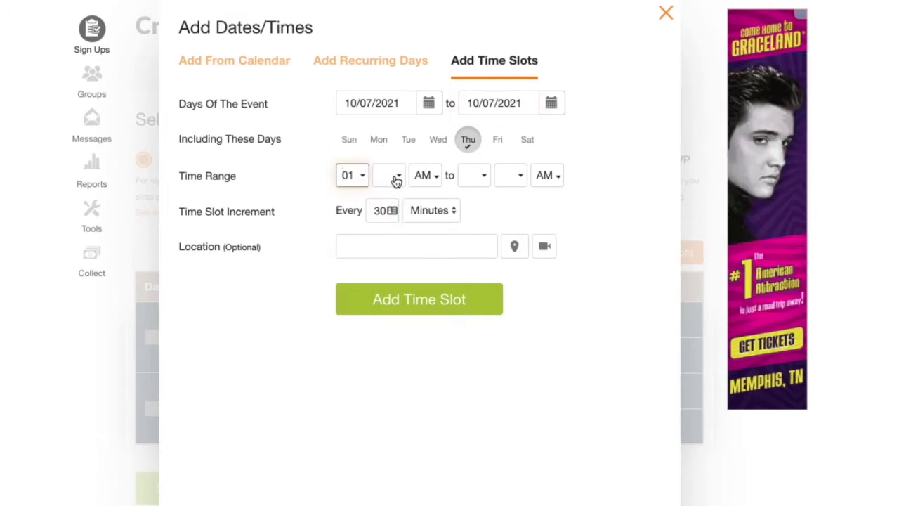
pyautogui.click(385, 176)
pyautogui.click(384, 200)
pyautogui.click(425, 175)
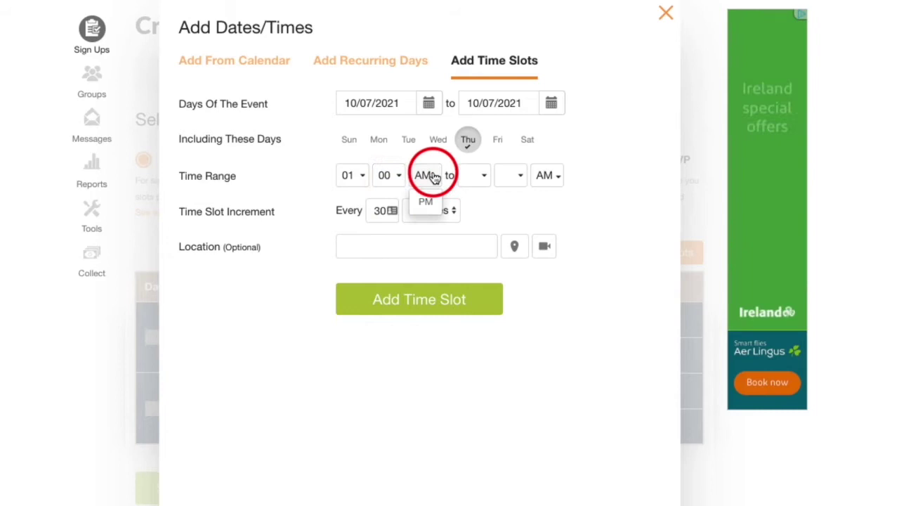
pyautogui.click(430, 200)
# - Set the end time to 04:30 PM and the slot increment to 15 minutes
pyautogui.click(477, 178)
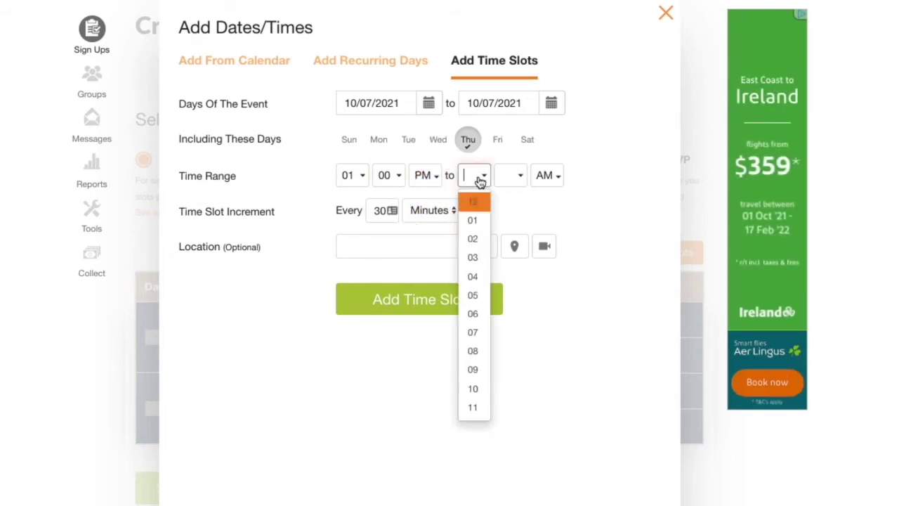
pyautogui.click(474, 274)
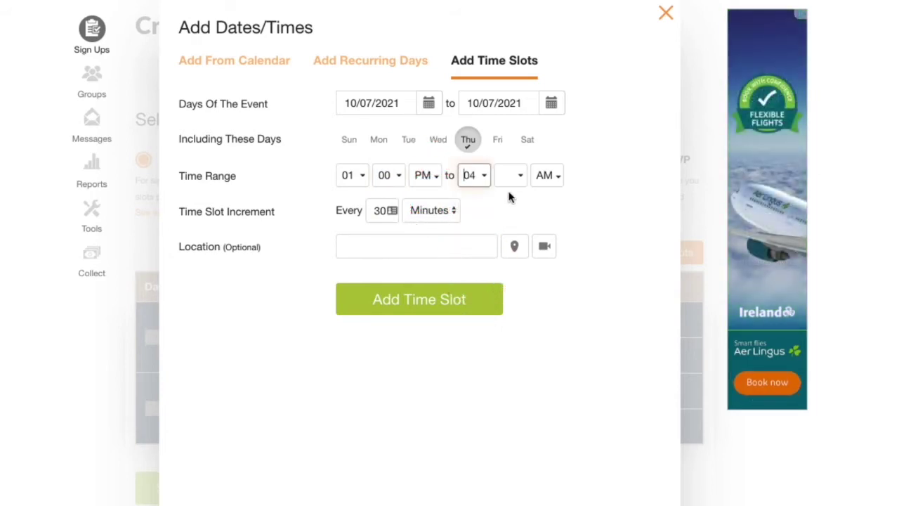
pyautogui.click(509, 182)
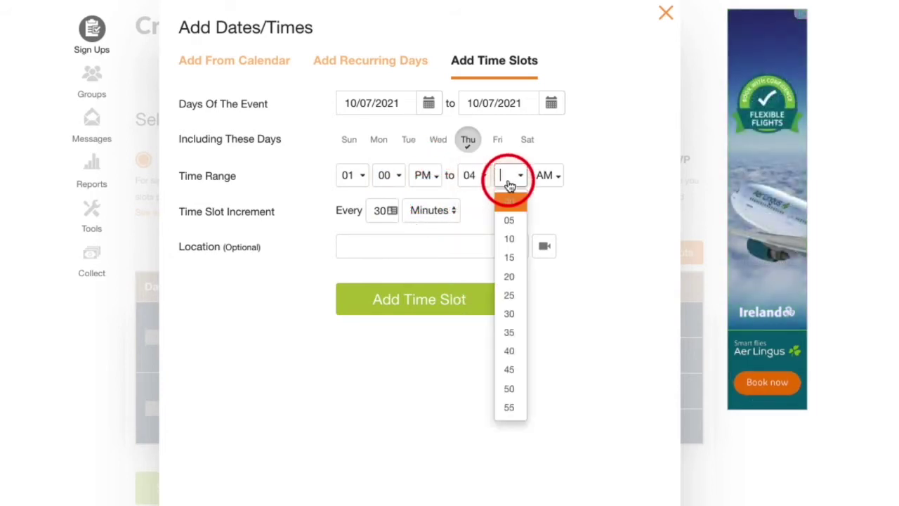
pyautogui.click(510, 313)
pyautogui.click(544, 177)
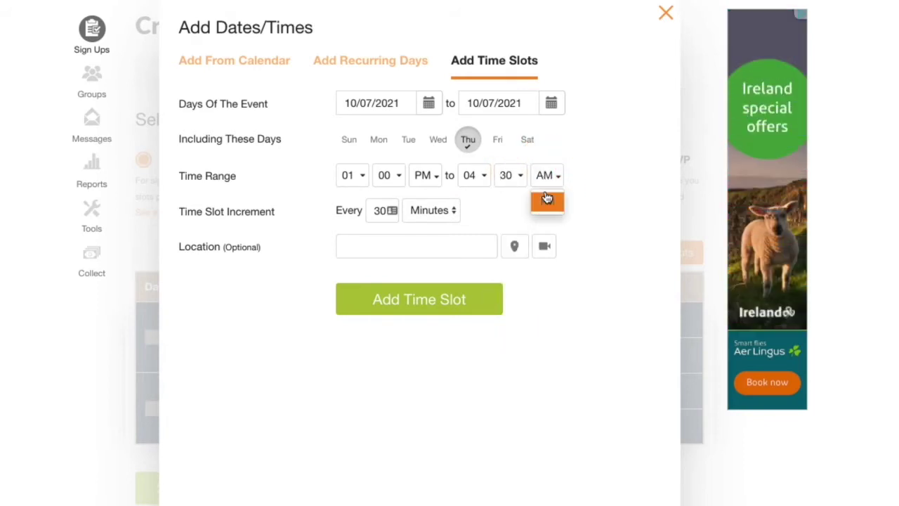
pyautogui.click(546, 196)
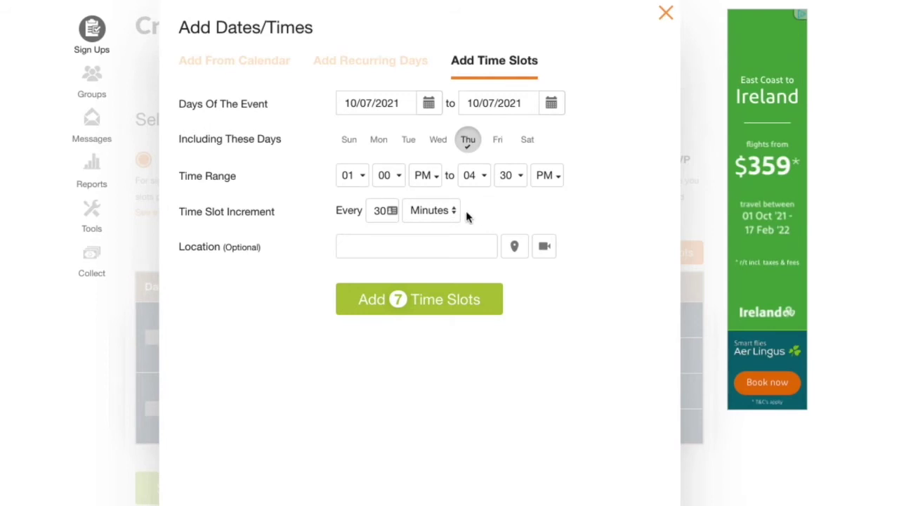
pyautogui.doubleClick(377, 210)
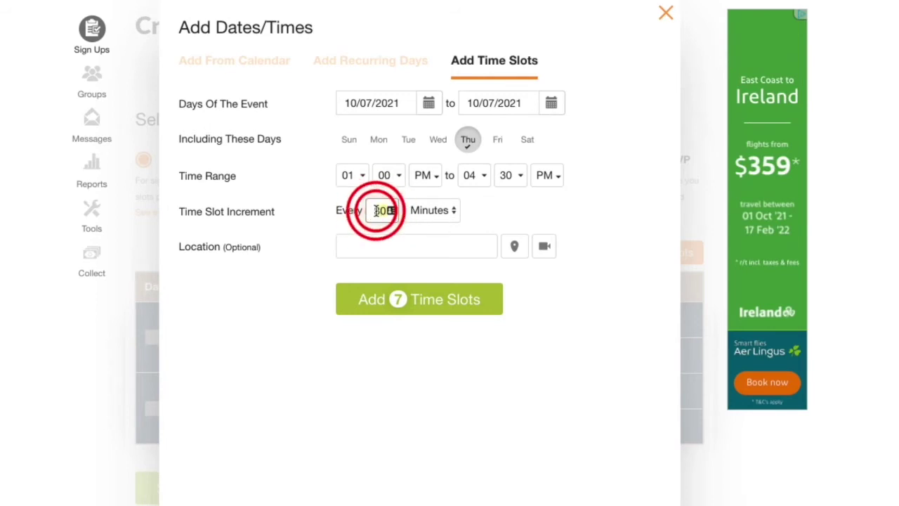
pyautogui.write('15')
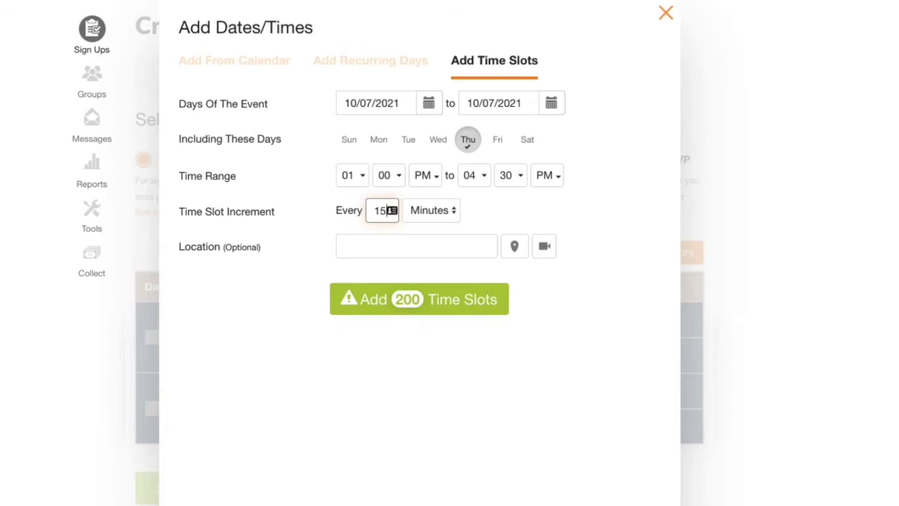
# - Add the 14 Thursday slots, then set a new batch's dates to 10/08/2021
pyautogui.click(414, 303)
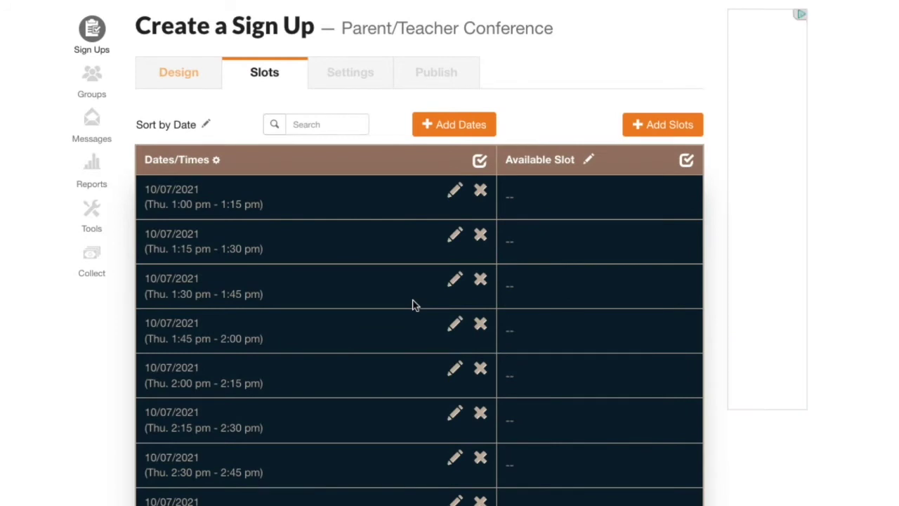
pyautogui.click(468, 126)
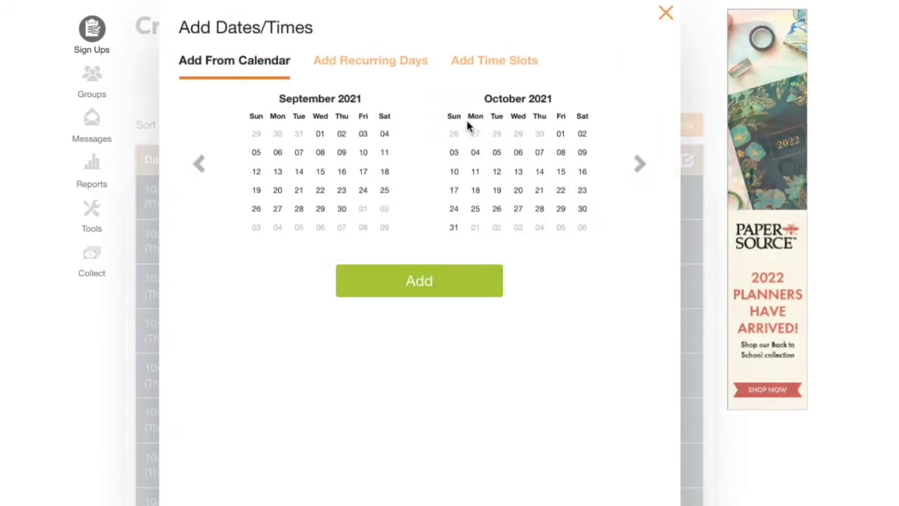
pyautogui.click(507, 62)
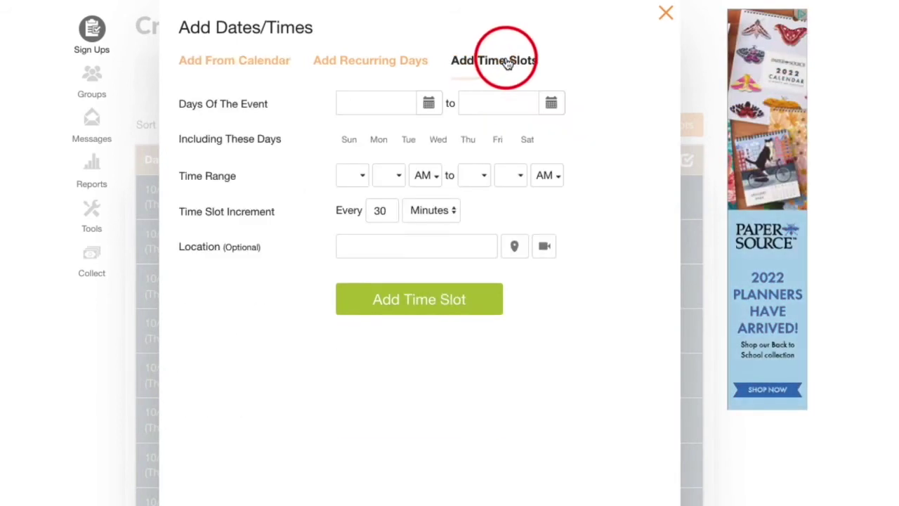
pyautogui.click(428, 104)
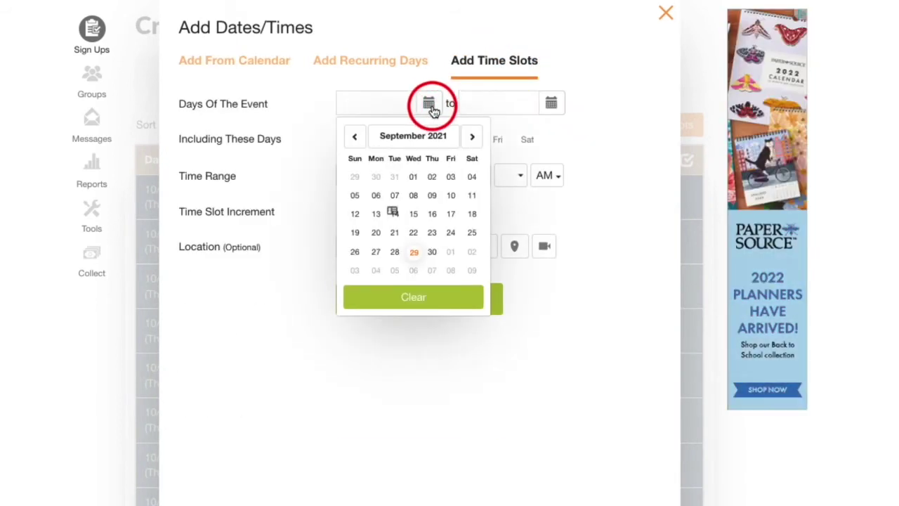
pyautogui.click(454, 268)
pyautogui.click(549, 102)
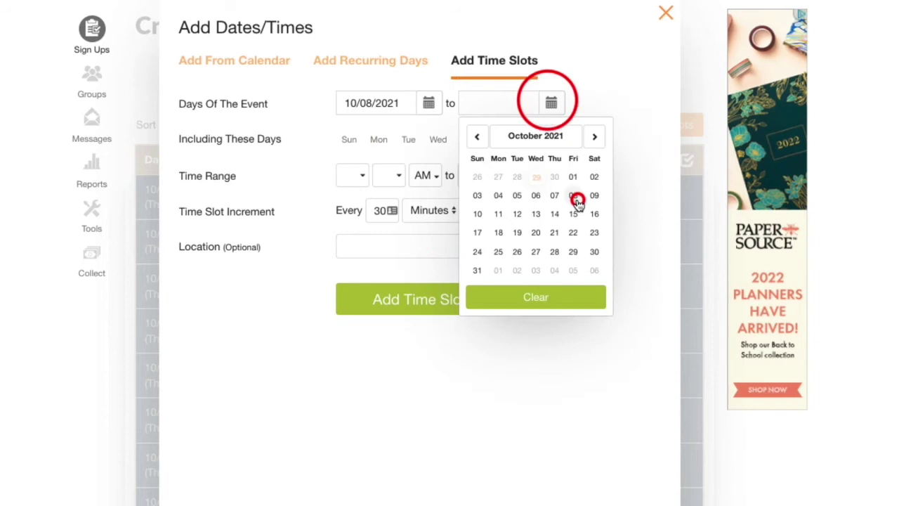
pyautogui.click(578, 199)
# - Set the Friday time range from 08:00 AM to 12:00 PM
pyautogui.click(361, 178)
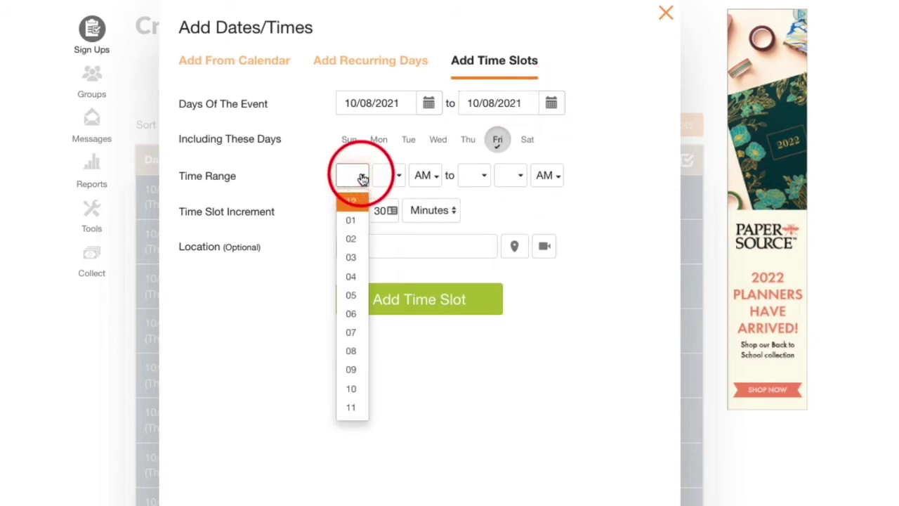
pyautogui.click(357, 352)
pyautogui.click(396, 176)
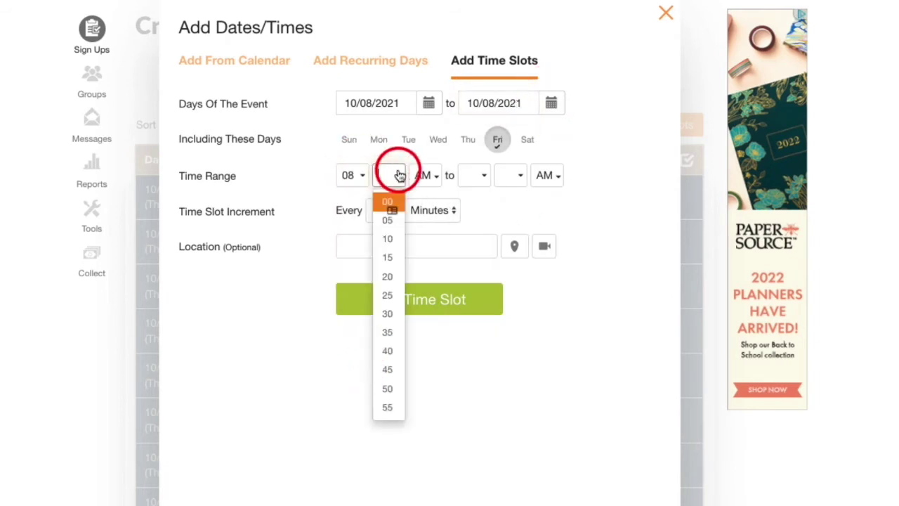
pyautogui.click(383, 195)
pyautogui.click(483, 177)
pyautogui.click(473, 201)
pyautogui.click(509, 175)
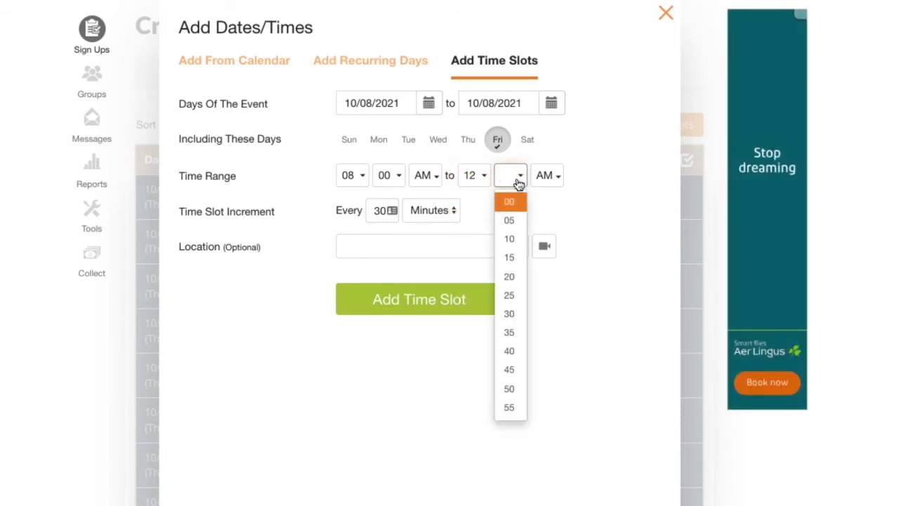
pyautogui.click(505, 201)
pyautogui.click(547, 176)
pyautogui.click(547, 201)
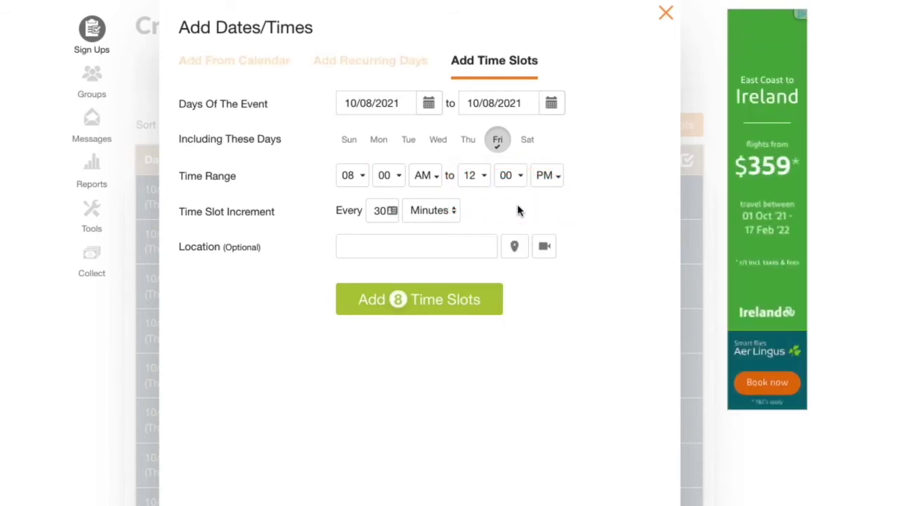
# - Use a 15-minute increment and add the 16 Friday slots
pyautogui.doubleClick(378, 211)
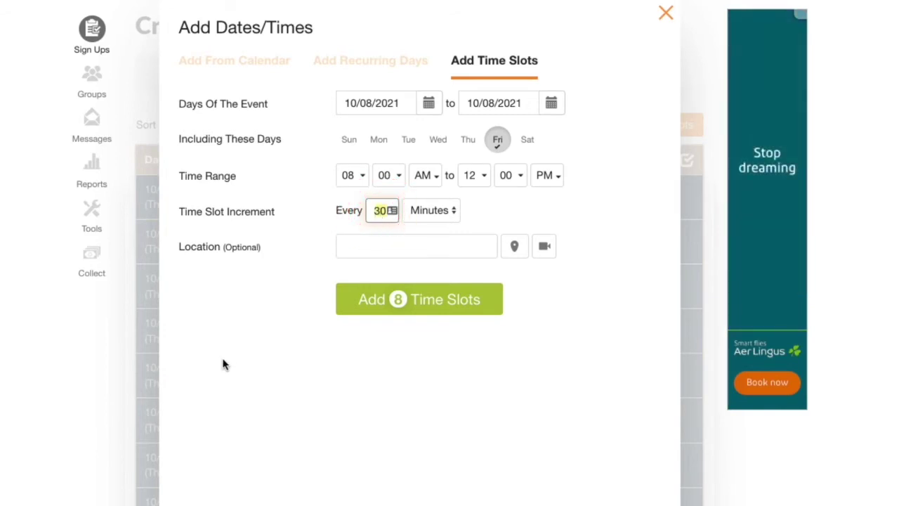
pyautogui.write('15')
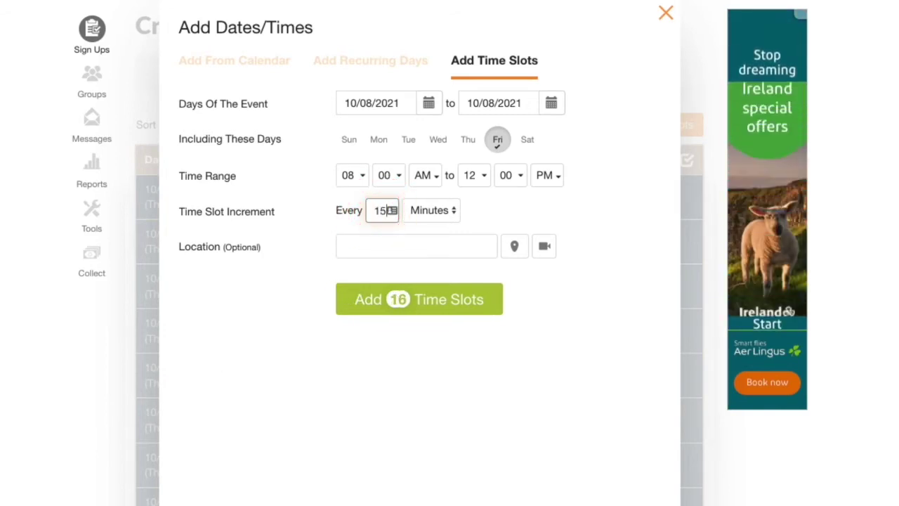
pyautogui.click(434, 309)
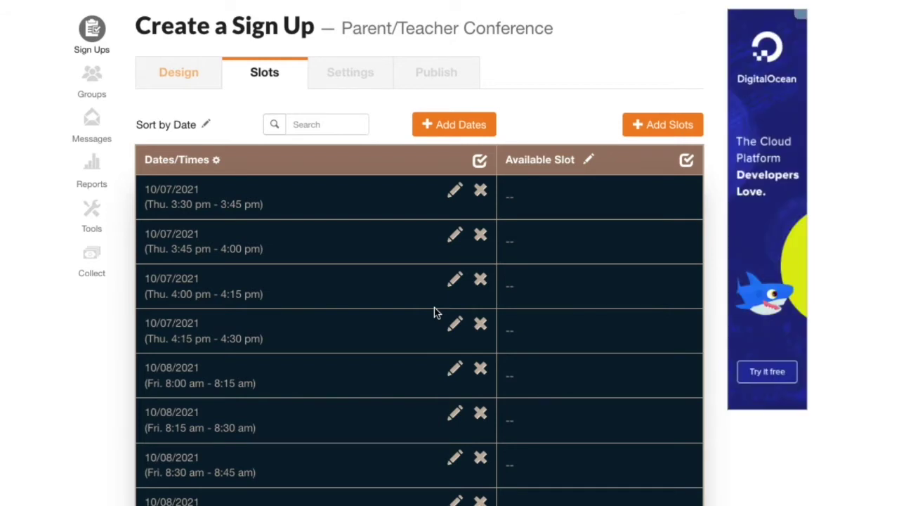
# - Add a Conference slot wanting 1 person on all dates, then save and continue
pyautogui.click(646, 126)
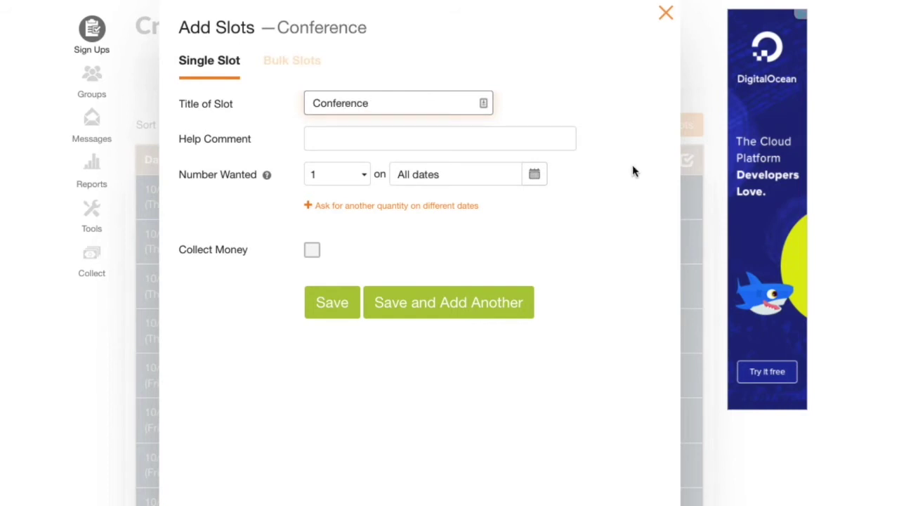
pyautogui.click(332, 303)
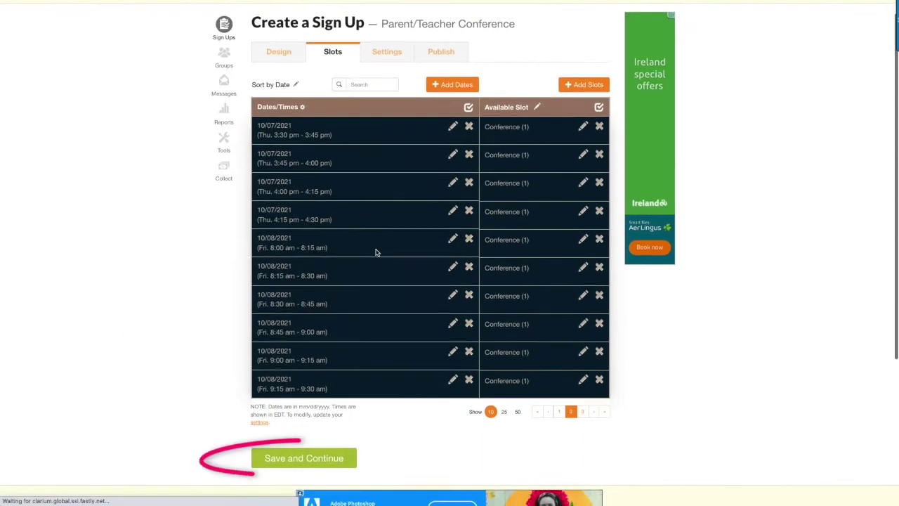
pyautogui.click(329, 465)
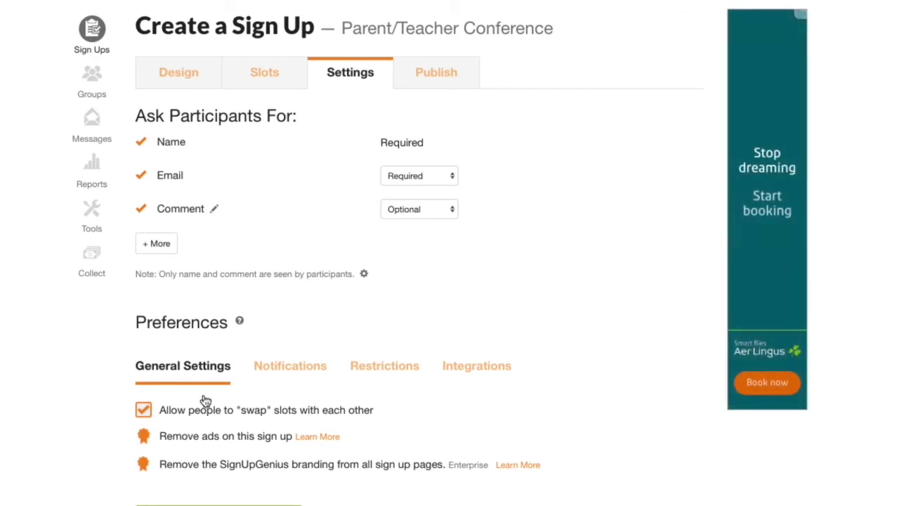
# - Reveal the extra participant fields and begin adding a custom question
pyautogui.click(153, 245)
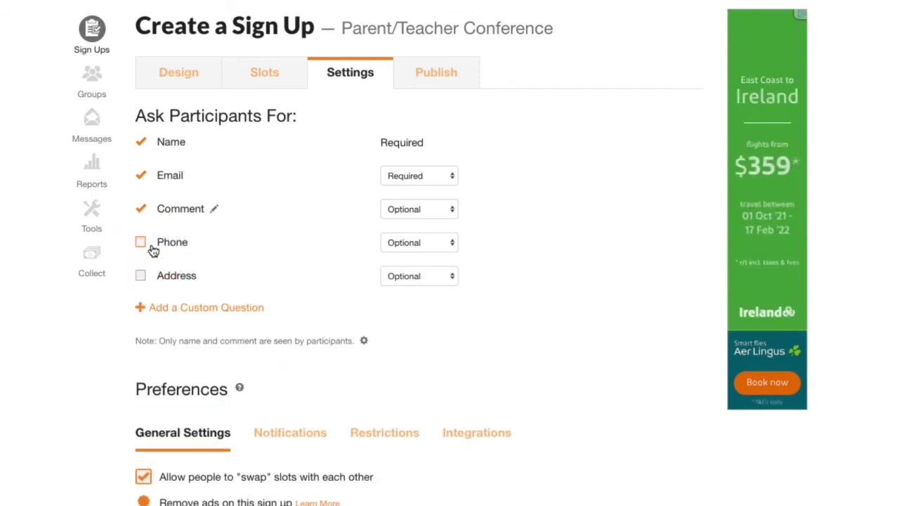
pyautogui.click(172, 315)
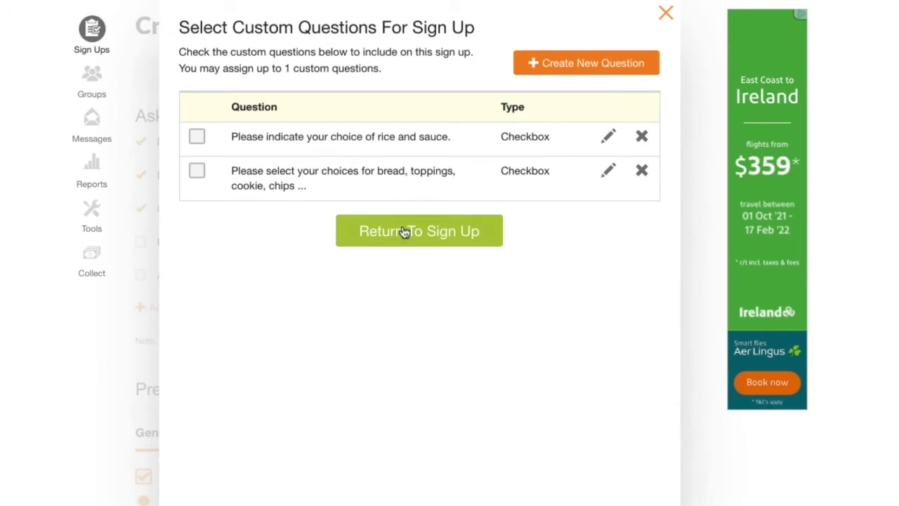
# - Create the option-button question 'Please indicate how you wish to meet:' with Online and In-Person choices
pyautogui.click(580, 64)
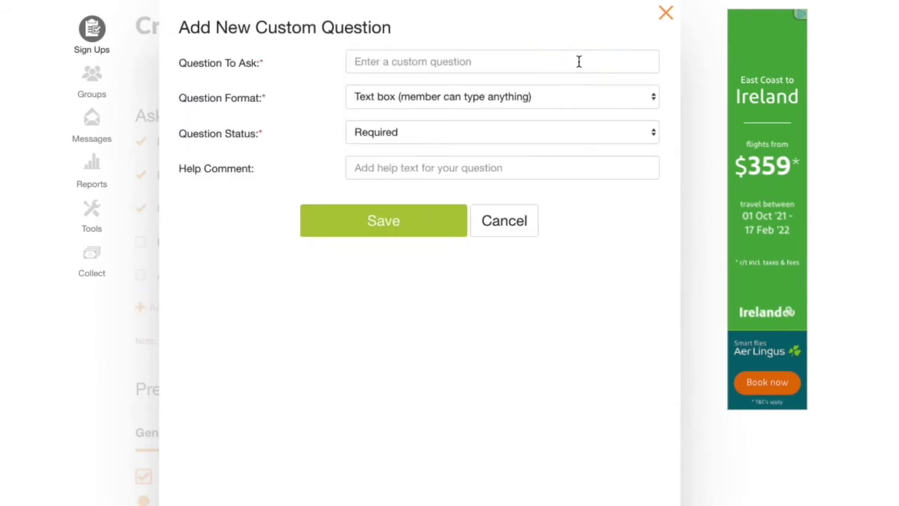
pyautogui.click(578, 61)
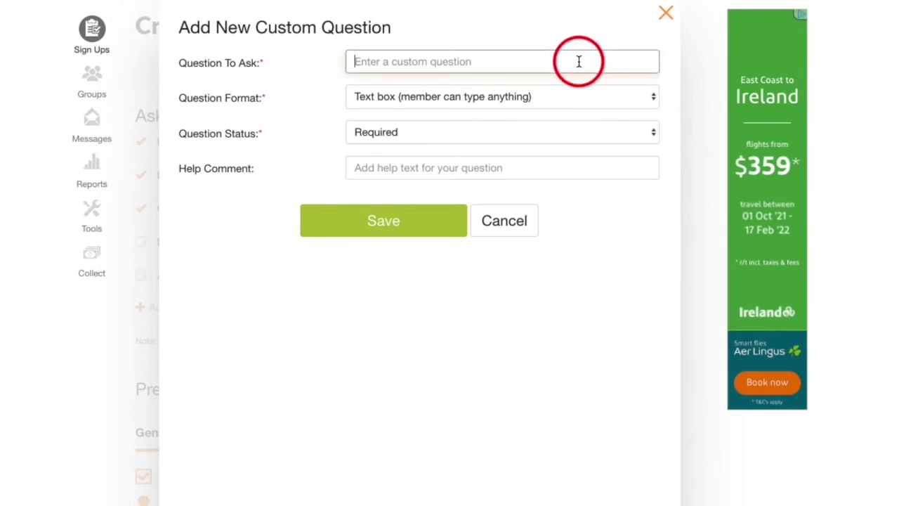
pyautogui.write('P')
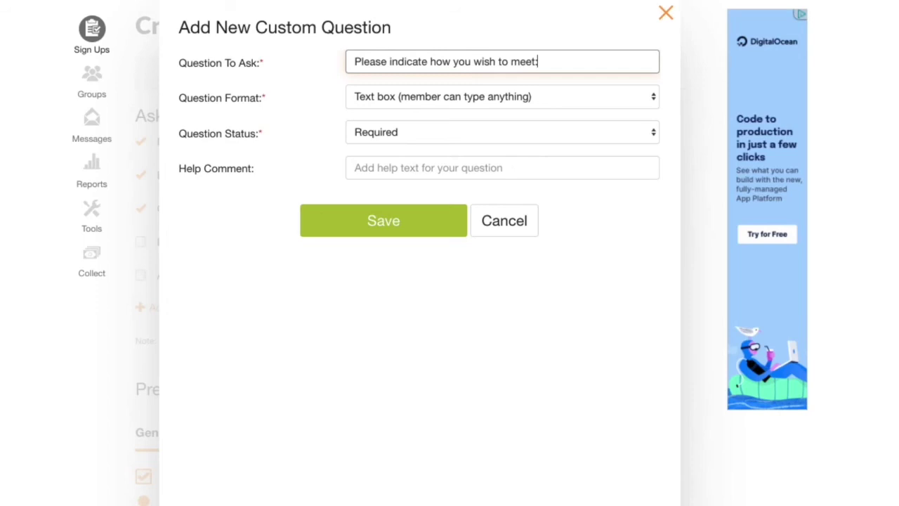
pyautogui.click(580, 91)
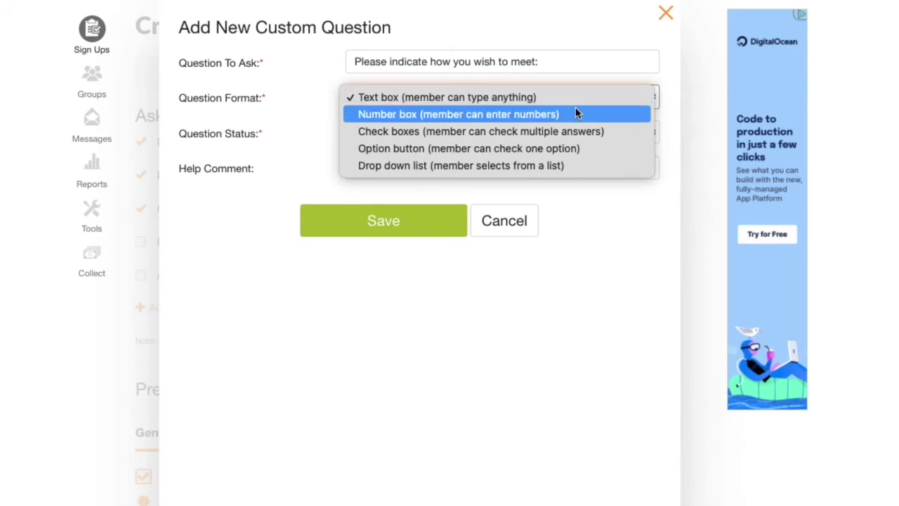
pyautogui.click(565, 148)
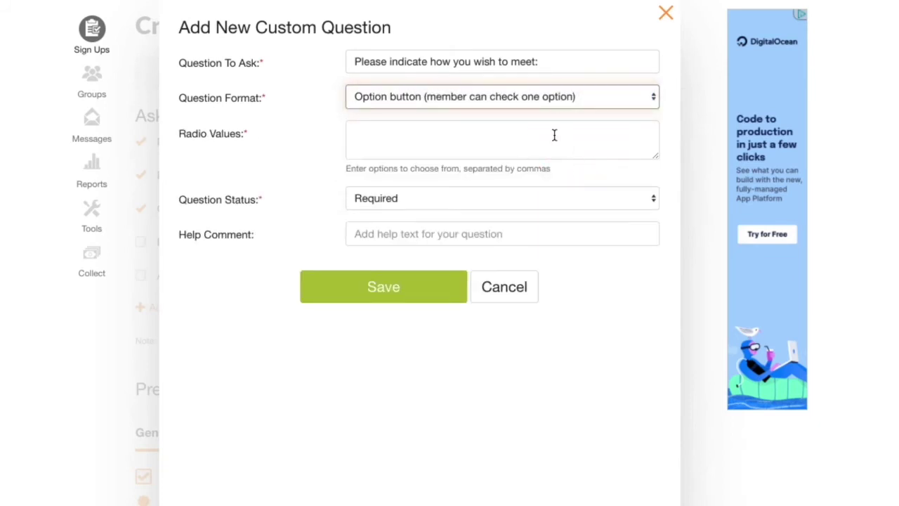
pyautogui.click(554, 134)
pyautogui.write('O')
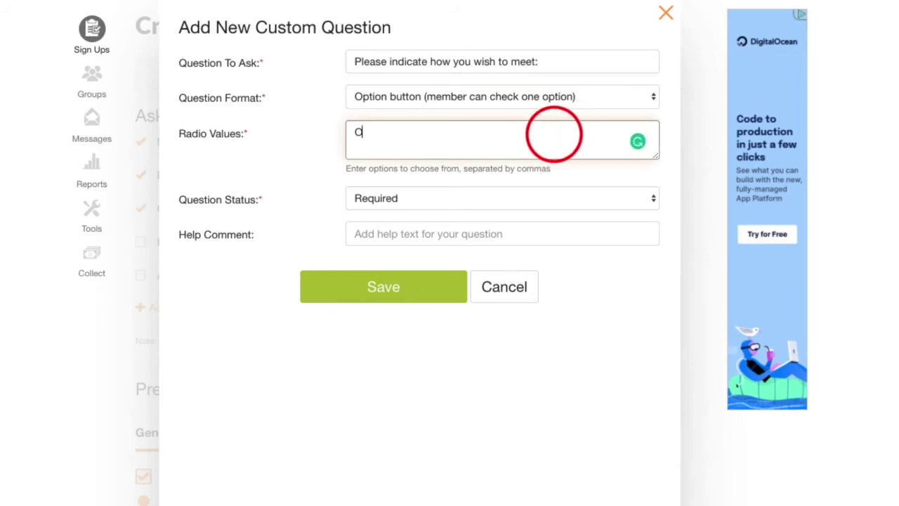
pyautogui.write('nline,In-')
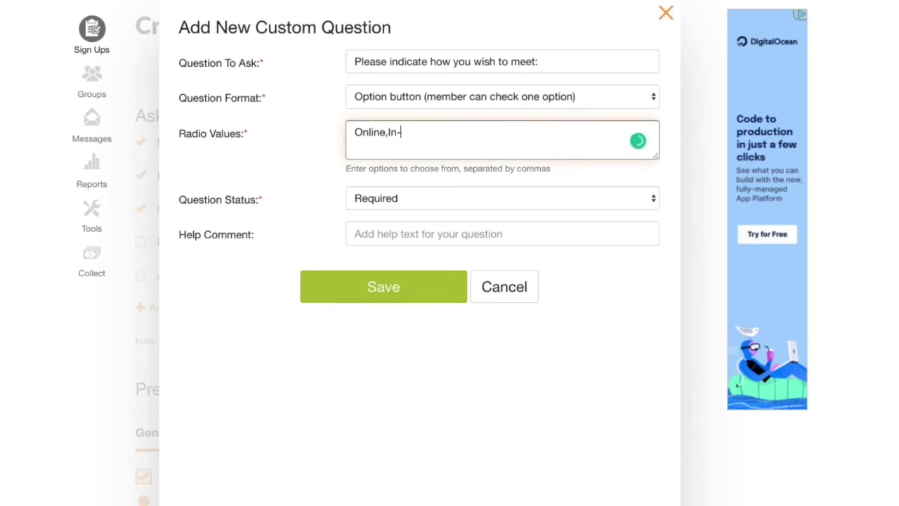
pyautogui.write('Person')
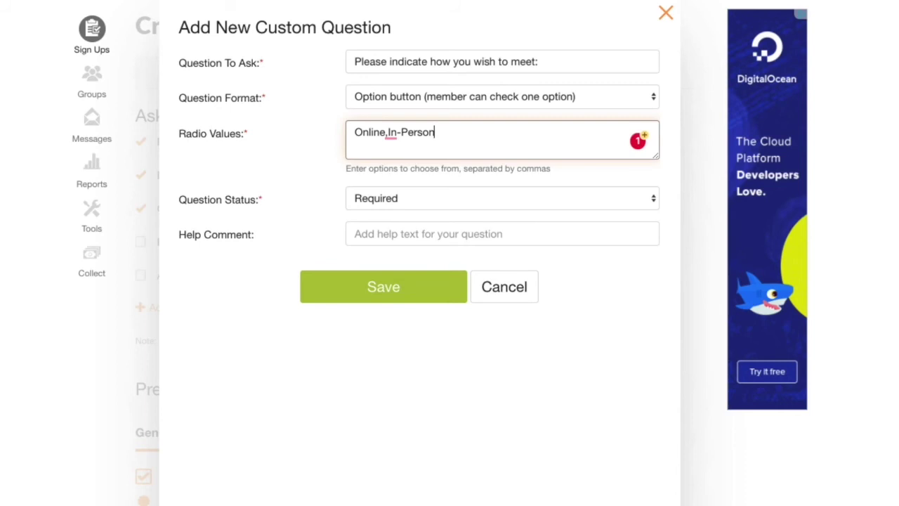
pyautogui.click(423, 291)
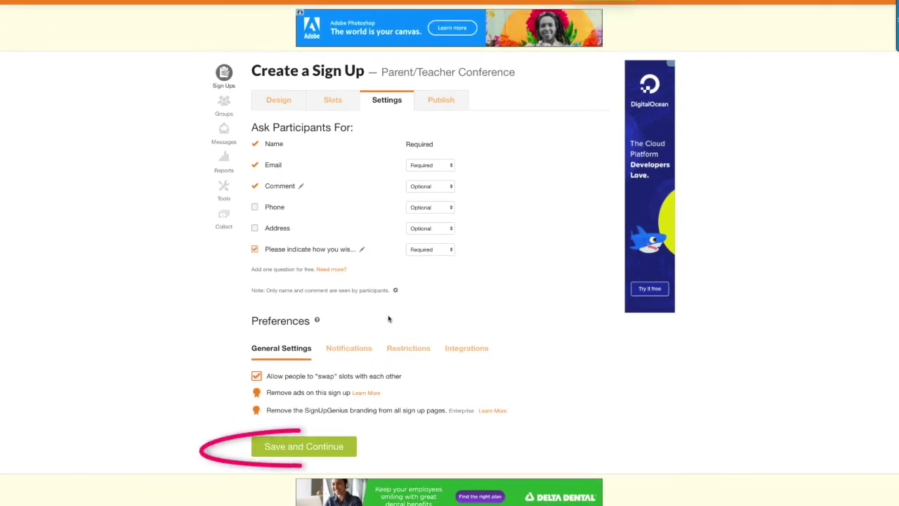
# - Save the sign-up settings and continue to the publishing step
pyautogui.click(327, 452)
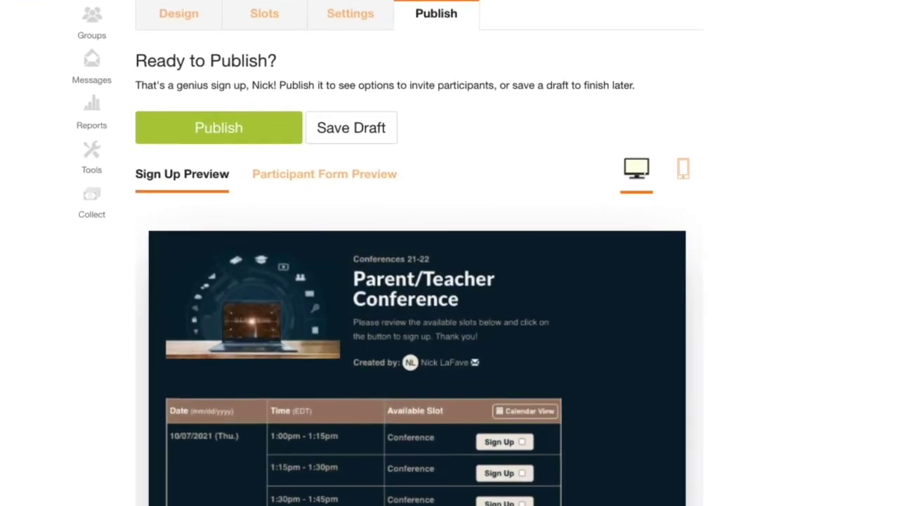
pyautogui.scroll(-3, 416, 368)
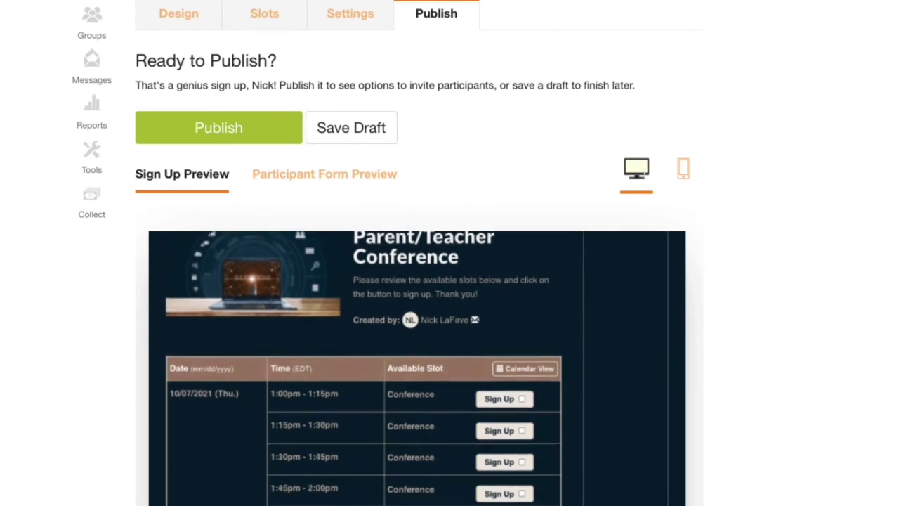
pyautogui.scroll(2, 329, 295)
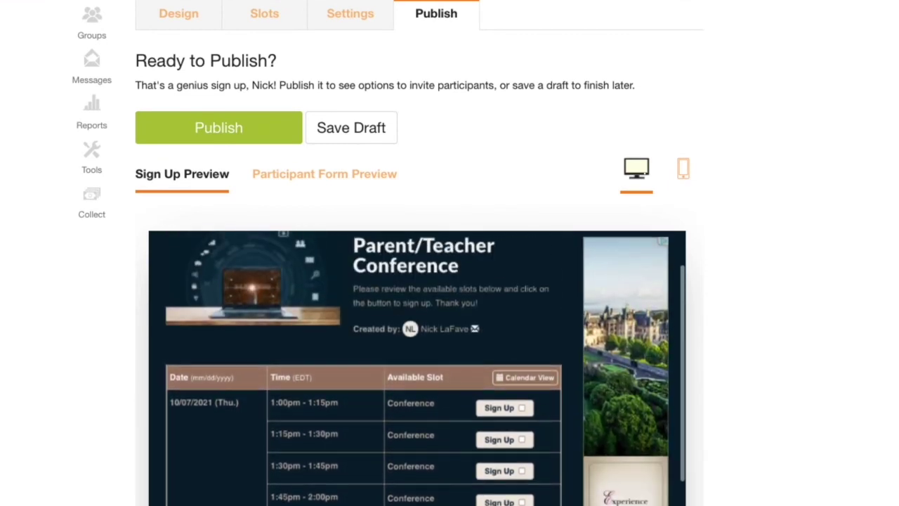
# - Review the Participant Form Preview, then publish the Parent/Teacher Conference sign-up
pyautogui.click(328, 181)
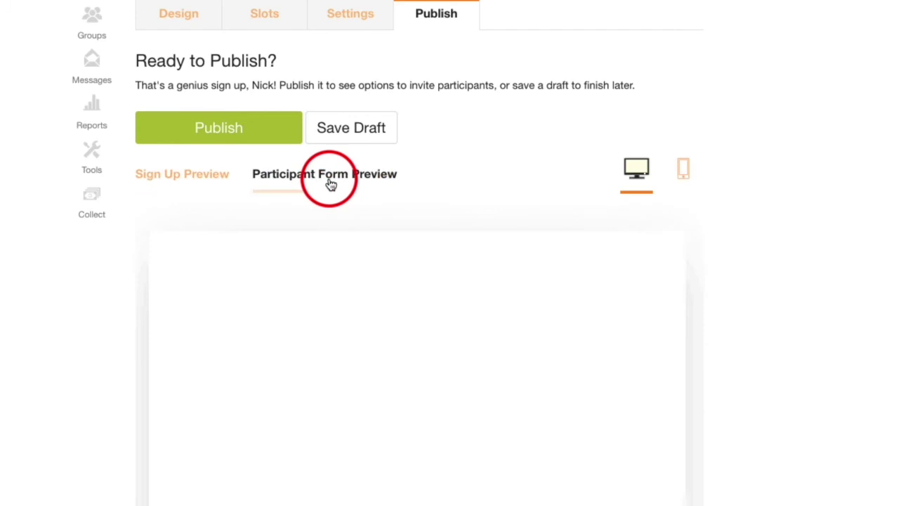
pyautogui.scroll(-1, 354, 320)
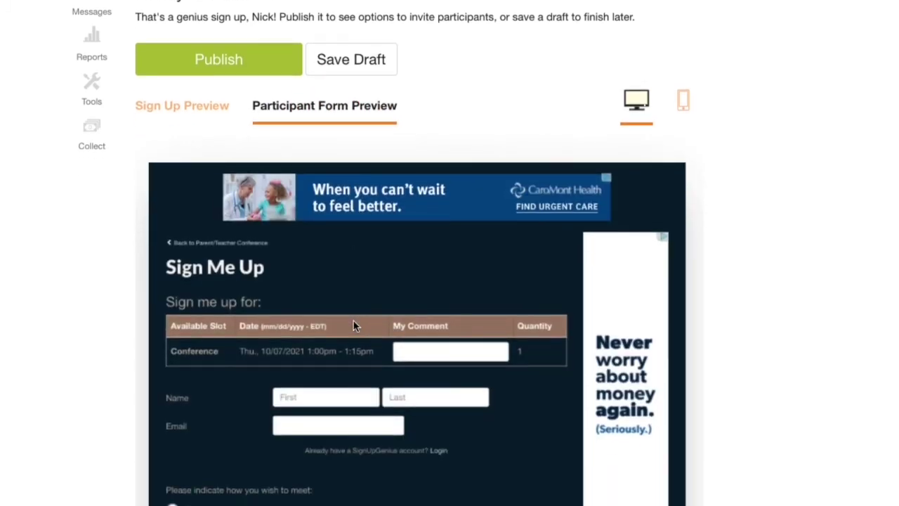
pyautogui.click(219, 60)
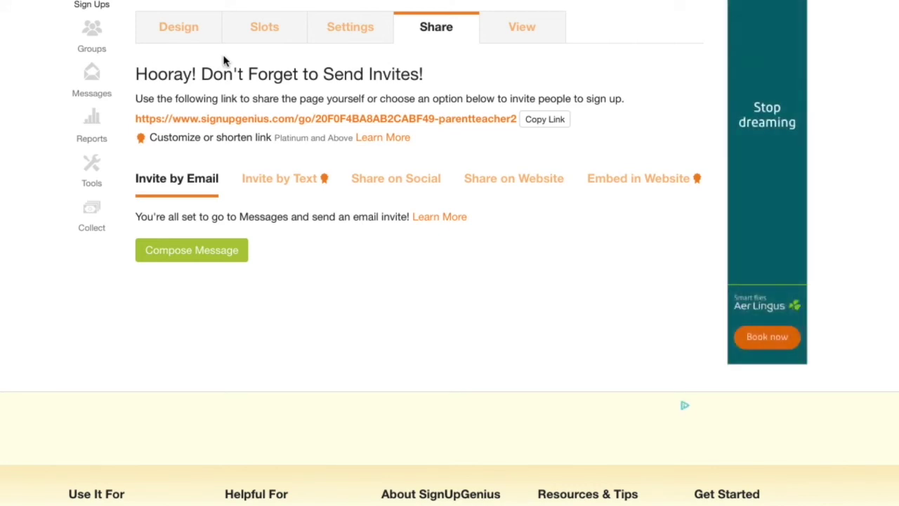
# - Copy the share link and view the live page listing the 10/07/2021 Conference slots
pyautogui.click(547, 120)
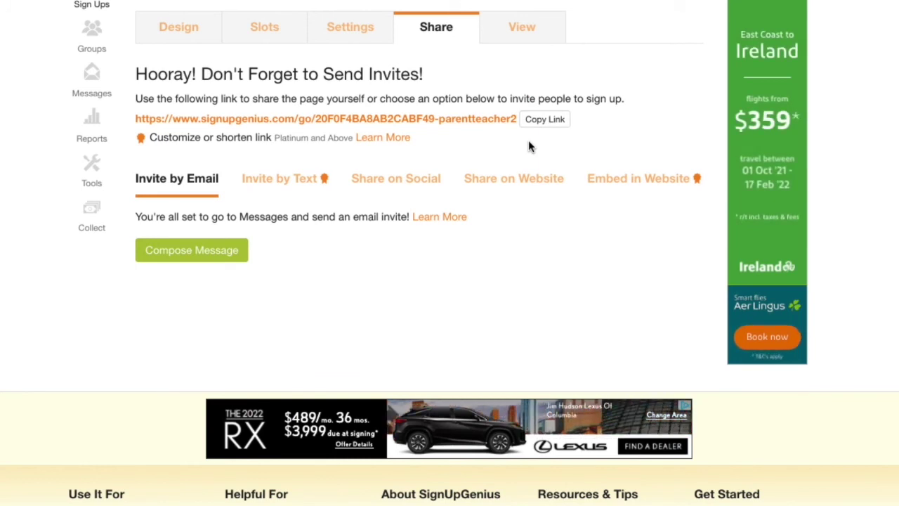
pyautogui.click(522, 31)
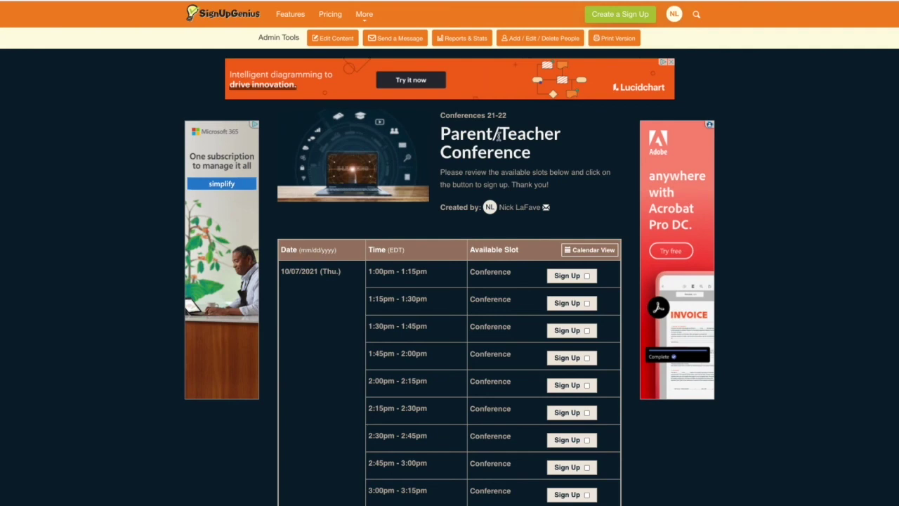
# - Go from the SignUpGenius home page to the account's Sign Ups list
pyautogui.click(227, 16)
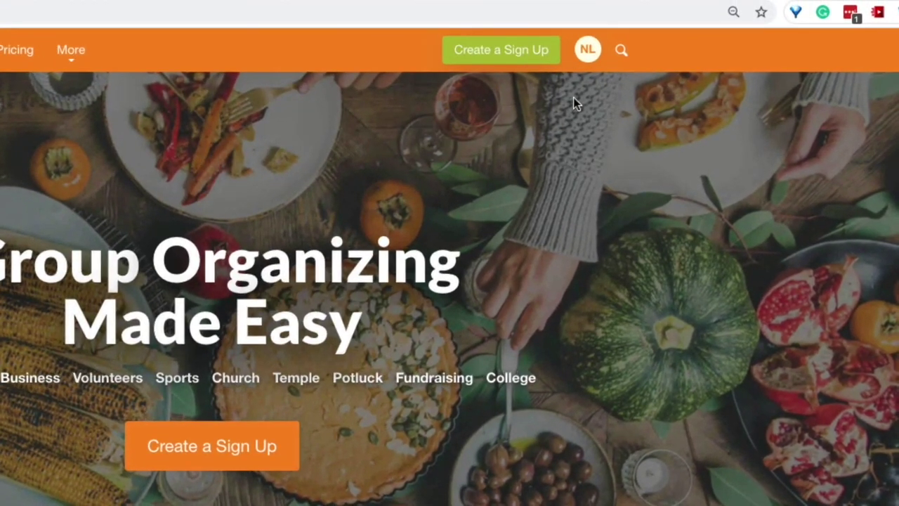
pyautogui.click(589, 62)
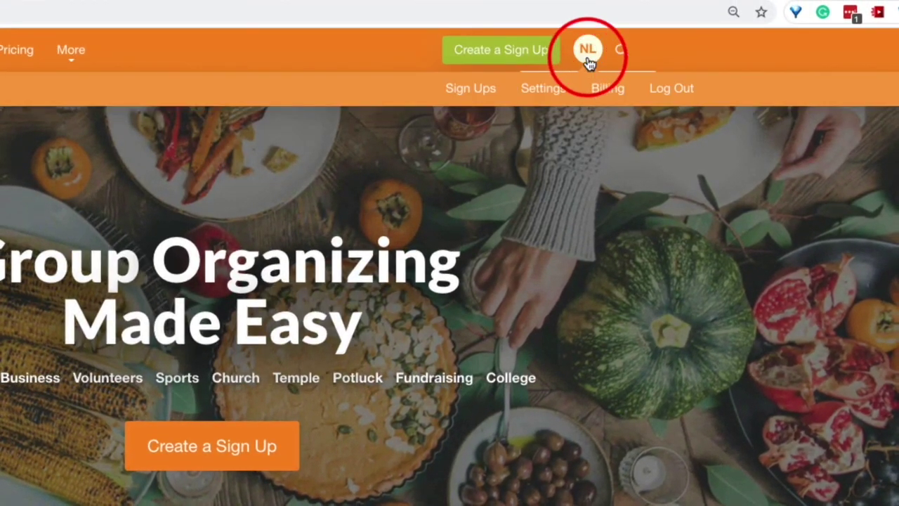
pyautogui.click(482, 90)
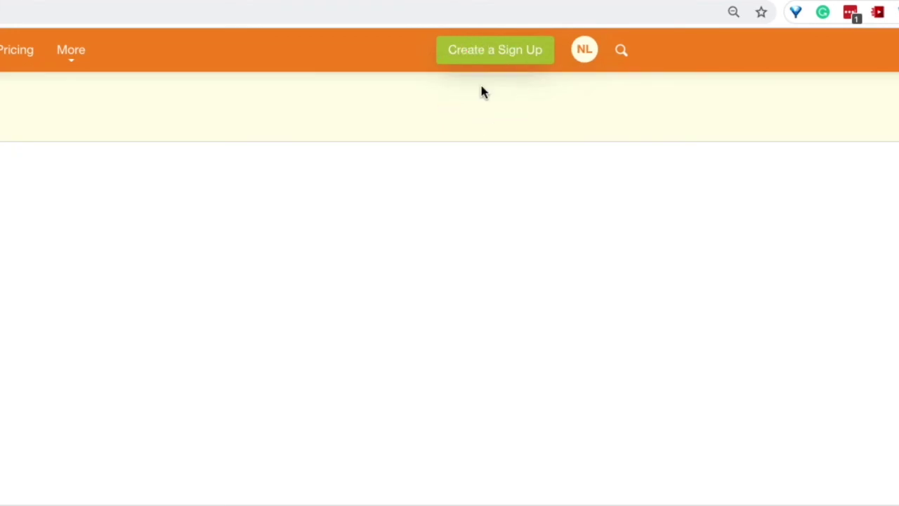